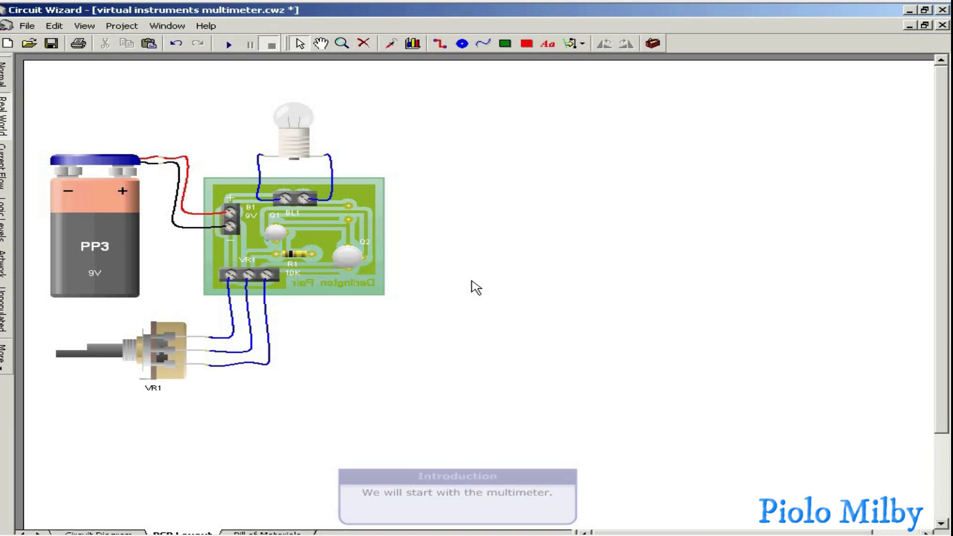
Drag a Digital Multimeter from the Gallery's Virtual Instruments folder onto the layout and move it beside the board
click(653, 45)
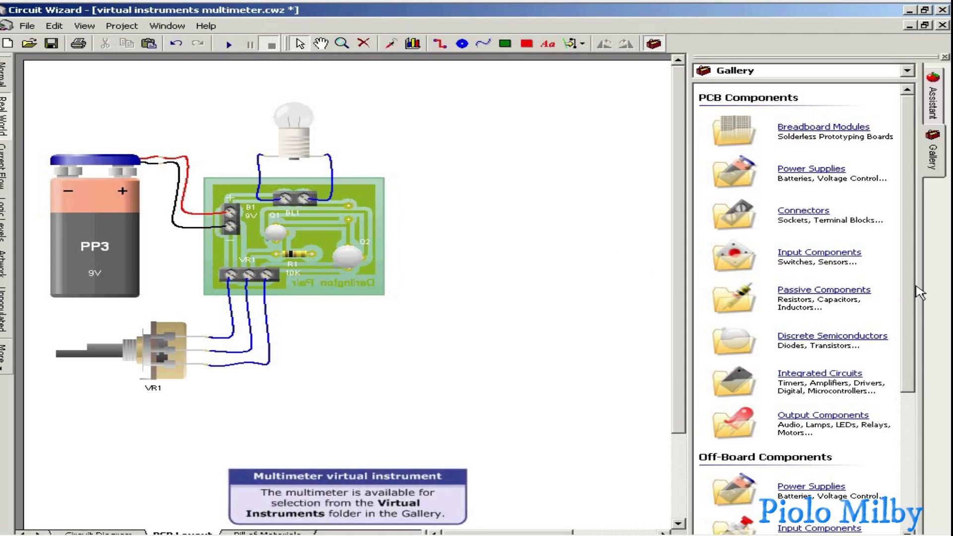
drag(912, 292, 915, 430)
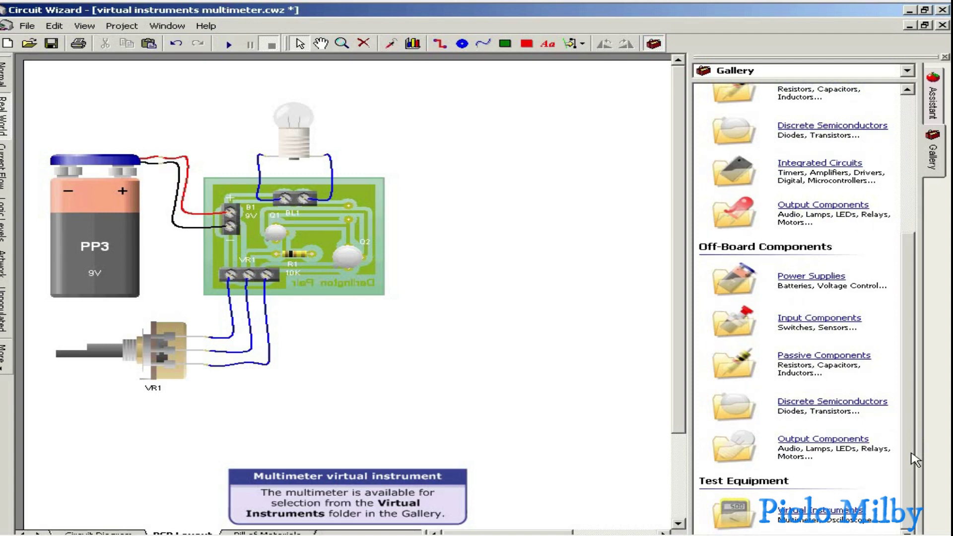
click(834, 514)
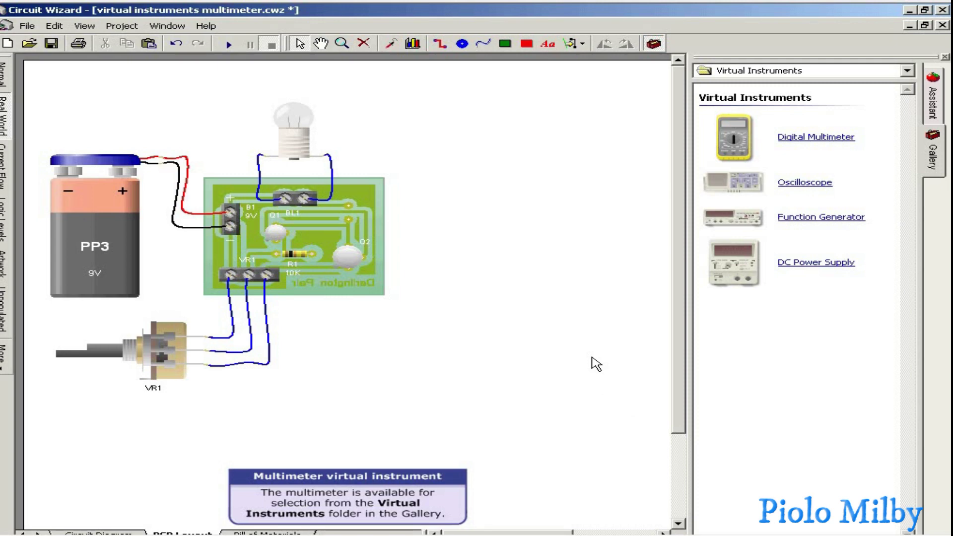
drag(728, 141, 552, 242)
click(435, 362)
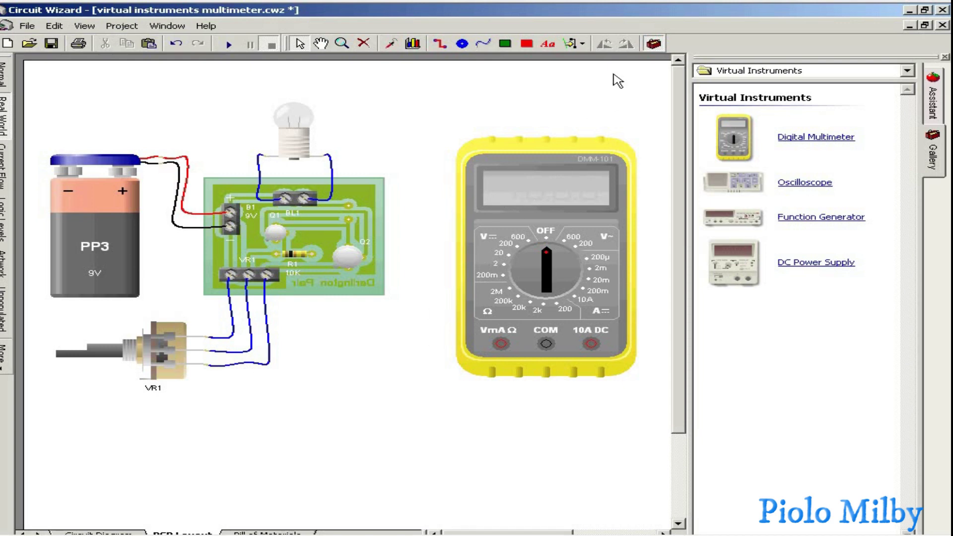
click(653, 44)
drag(615, 184, 713, 144)
click(649, 380)
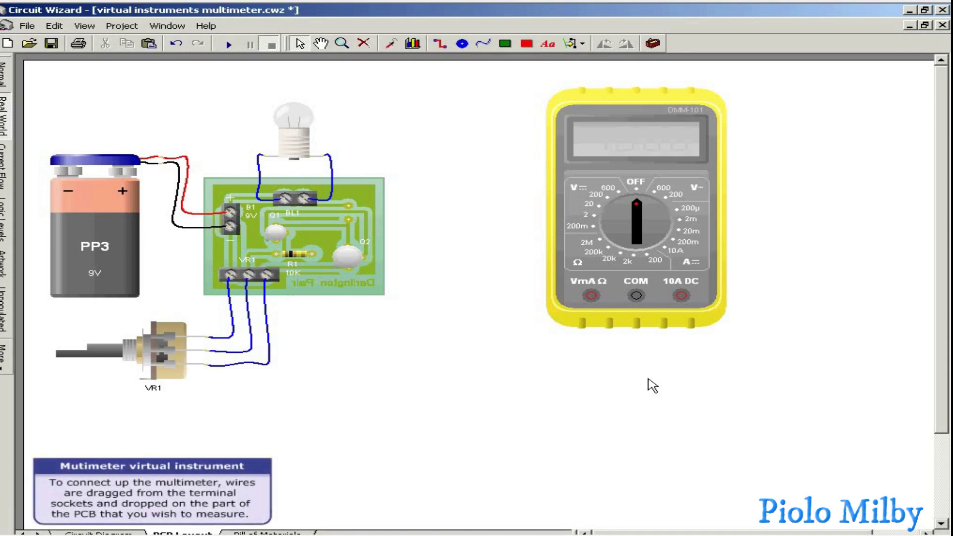
Run the VmA Ω and COM probe leads to adjacent pads on the board's right side
drag(590, 296, 352, 207)
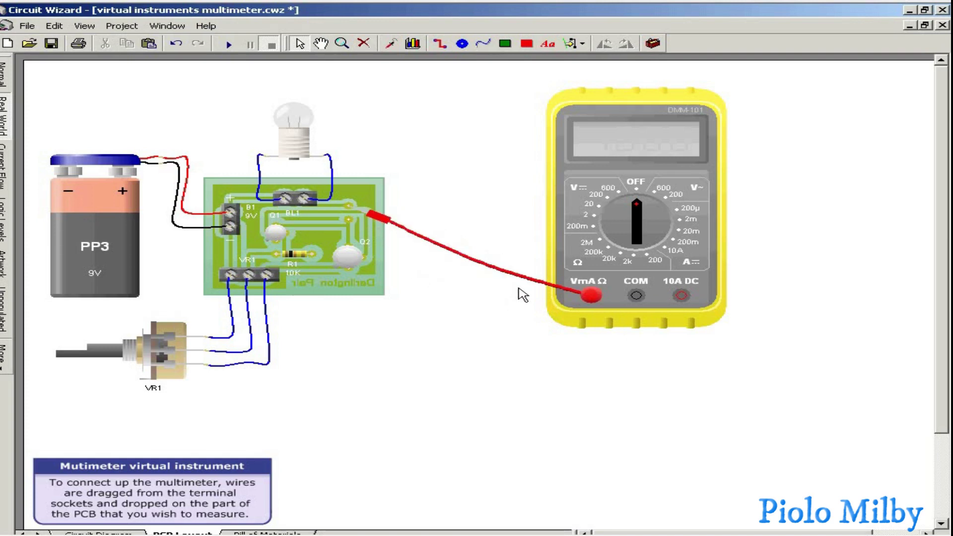
drag(635, 298, 344, 222)
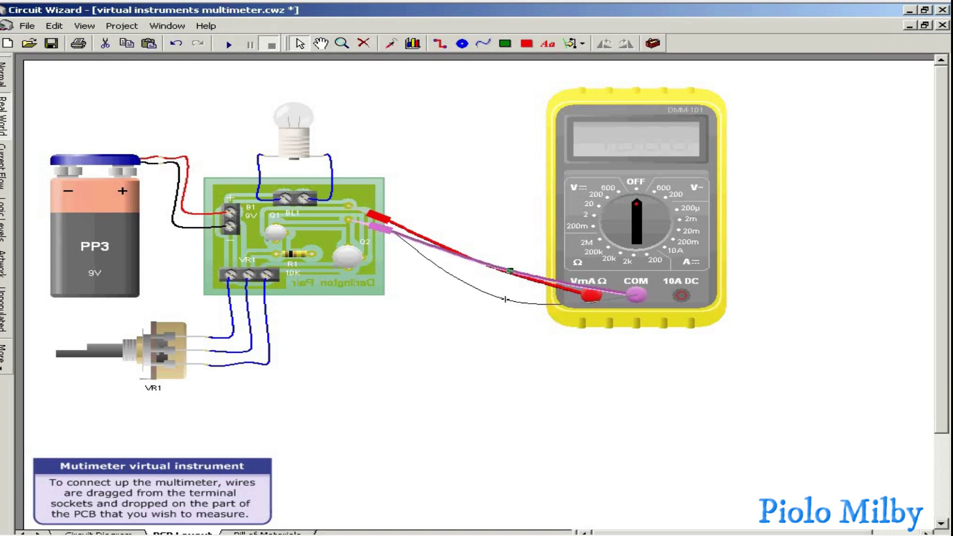
click(511, 278)
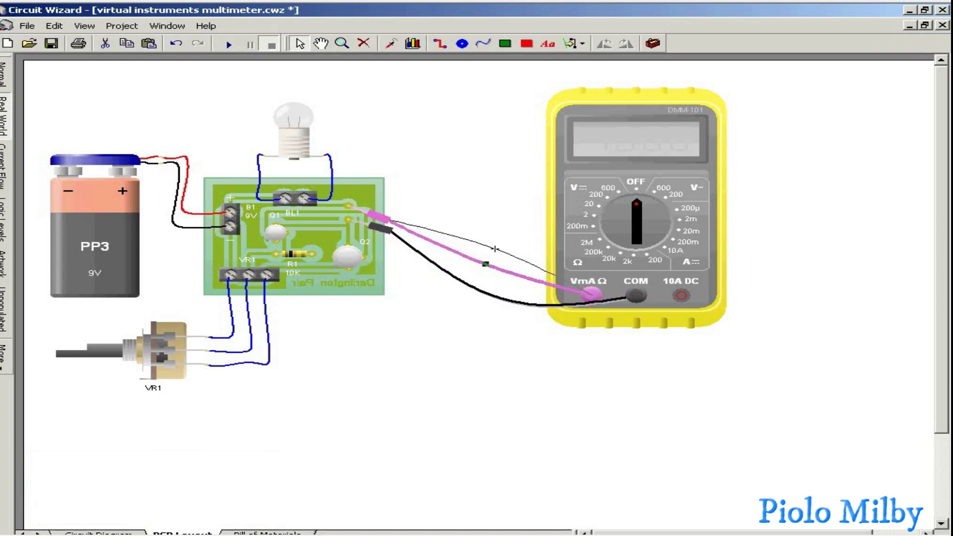
click(453, 315)
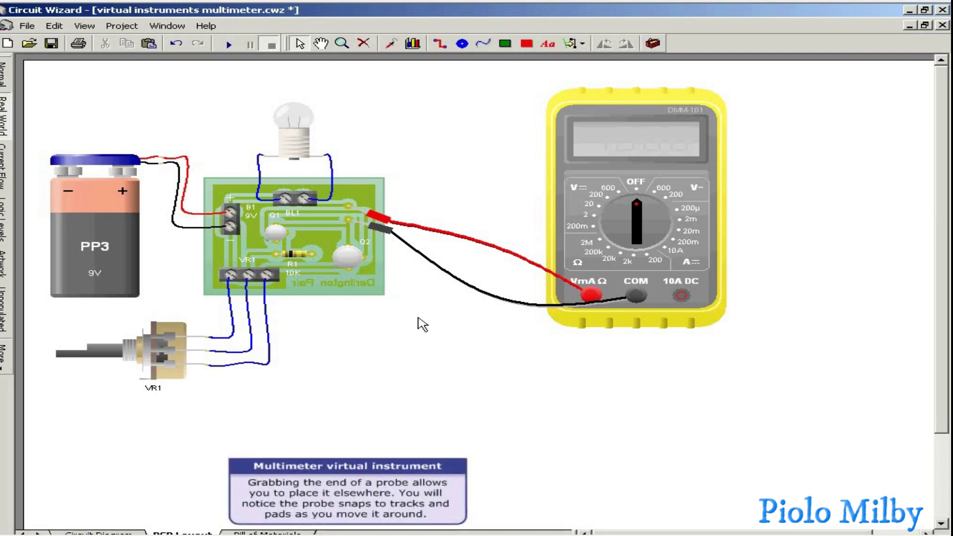
mouse_move(373, 229)
mouse_down()
mouse_move(342, 234)
mouse_move(329, 257)
mouse_move(293, 261)
mouse_move(287, 251)
mouse_move(294, 236)
mouse_move(368, 238)
mouse_up()
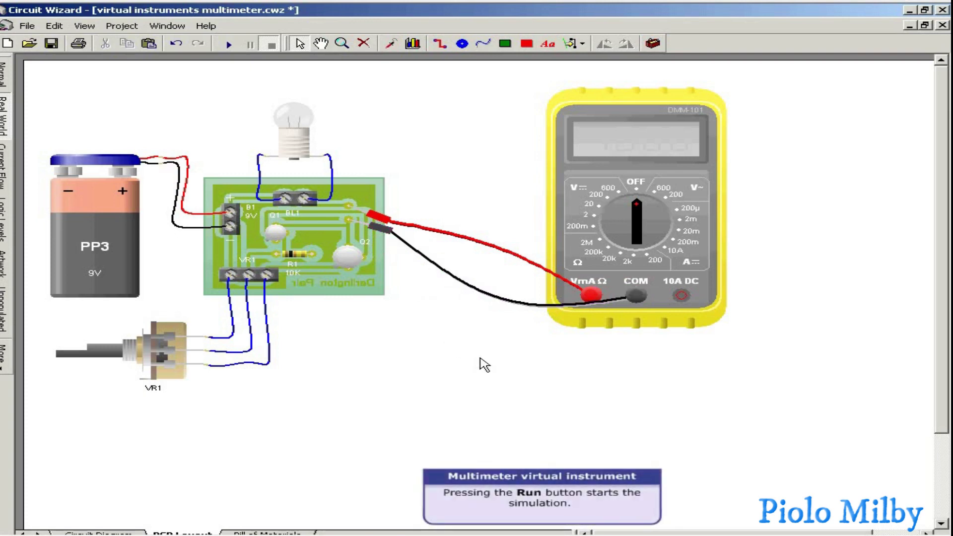
Run the simulation, set the meter to its 20m range, and turn VR1 to 21.66% for a 68.8 reading
click(230, 45)
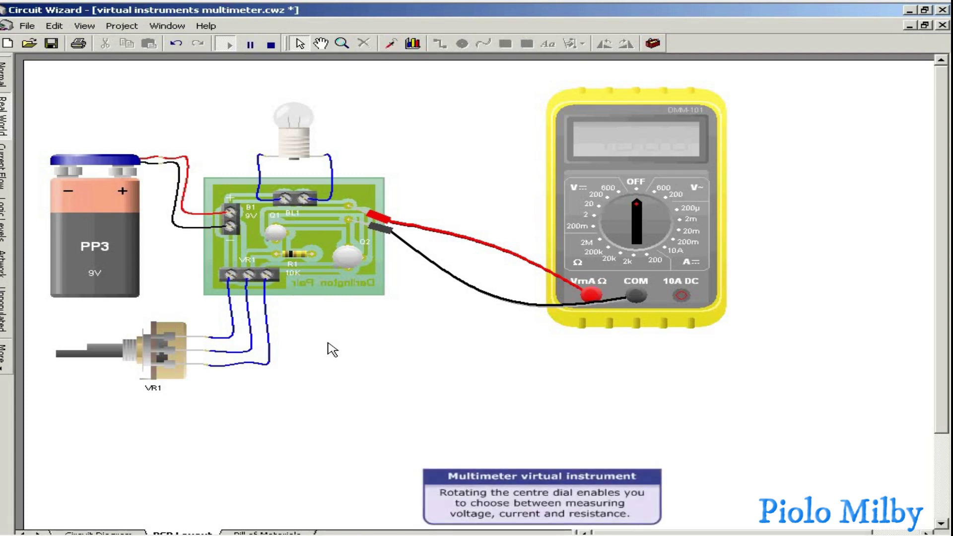
drag(638, 208, 663, 239)
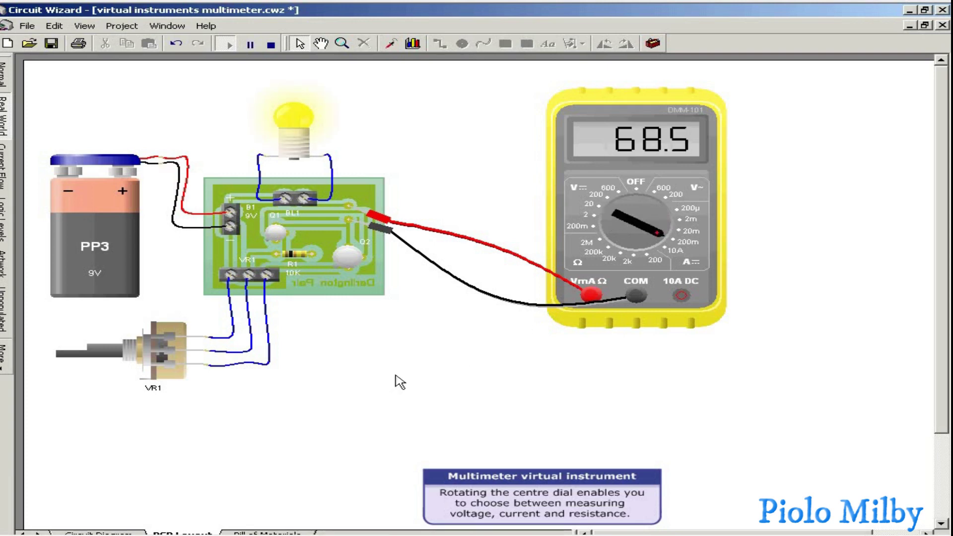
mouse_move(104, 353)
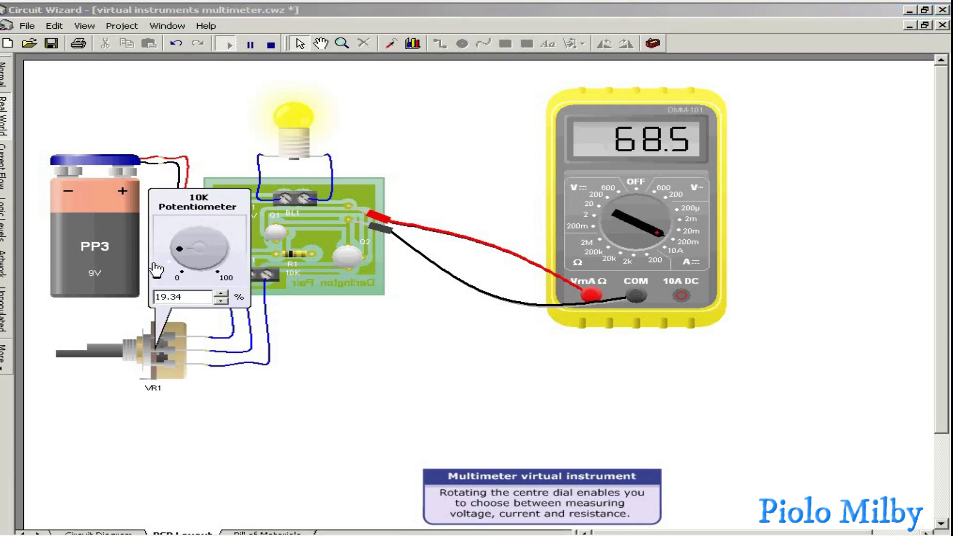
mouse_move(181, 256)
mouse_down()
mouse_move(186, 265)
mouse_move(172, 259)
mouse_move(178, 244)
mouse_move(183, 265)
mouse_move(179, 248)
mouse_up()
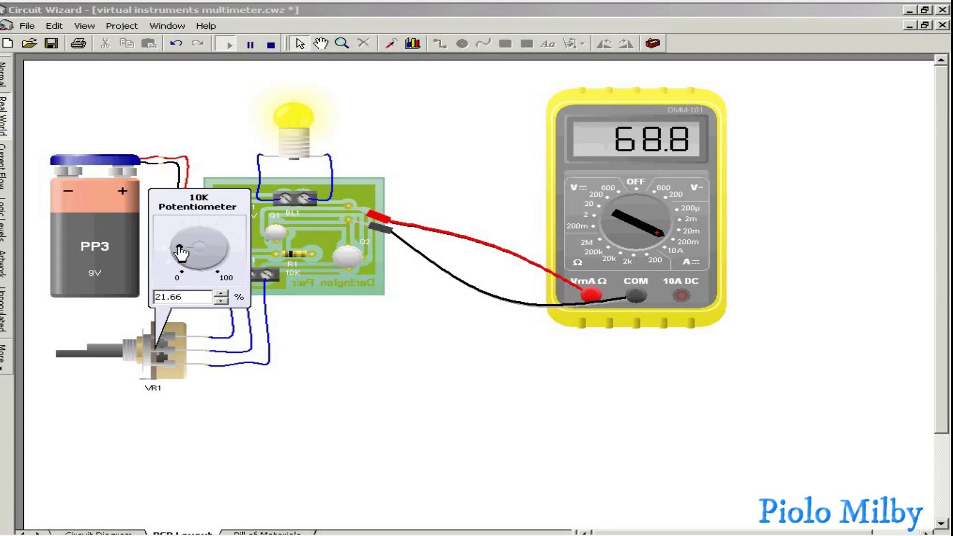
Step the multimeter dial through its current ranges (200µ to 10A) and resistance ranges up to 2M
click(667, 236)
click(671, 224)
click(673, 218)
click(673, 222)
click(672, 232)
click(670, 242)
click(668, 249)
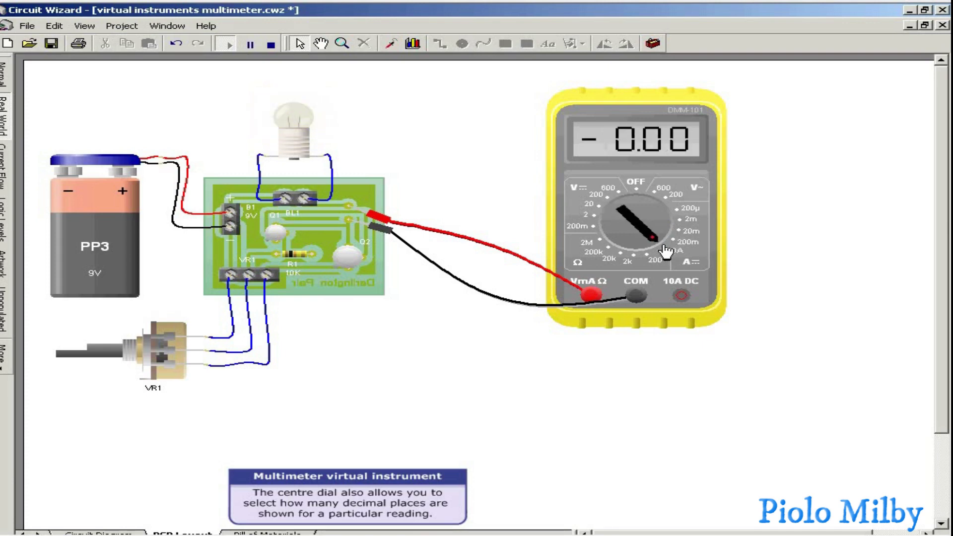
click(646, 254)
click(633, 255)
click(623, 254)
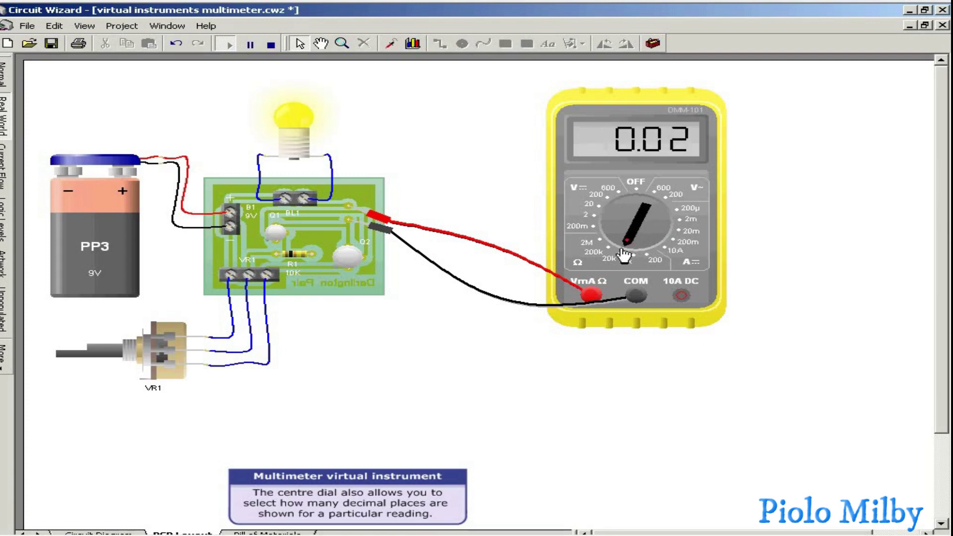
click(613, 249)
click(604, 240)
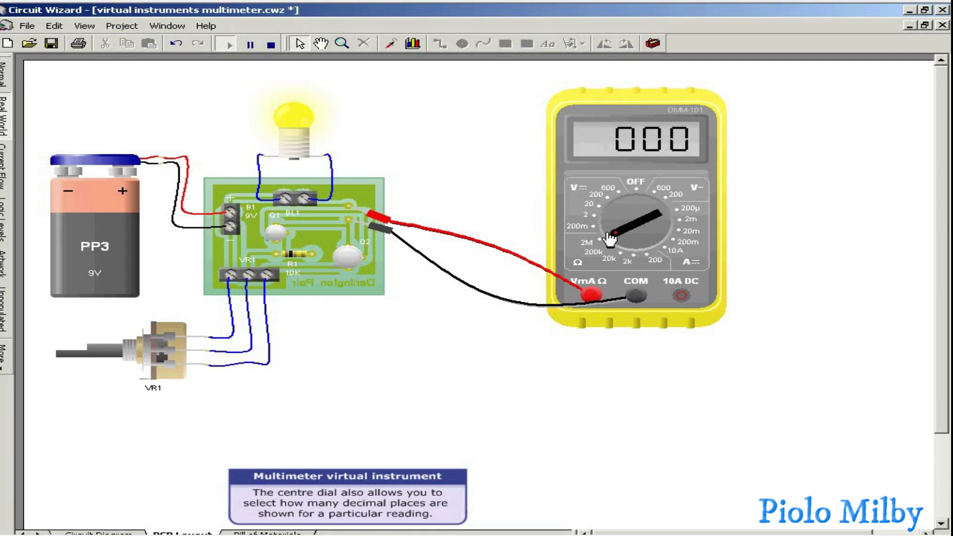
Step through the DC volt ranges up to 600, switch the meter off, and stop the simulation
click(606, 229)
click(608, 222)
click(611, 216)
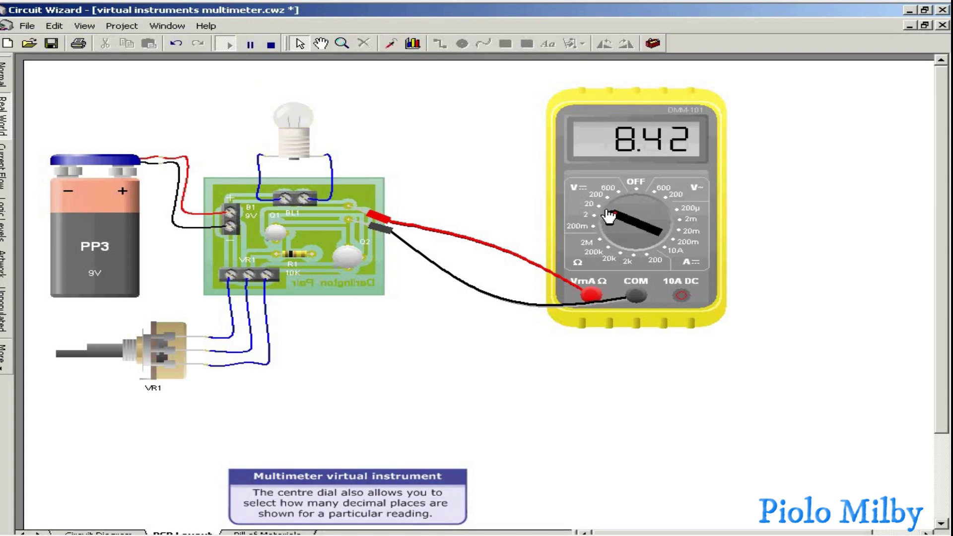
click(614, 211)
click(620, 204)
click(634, 200)
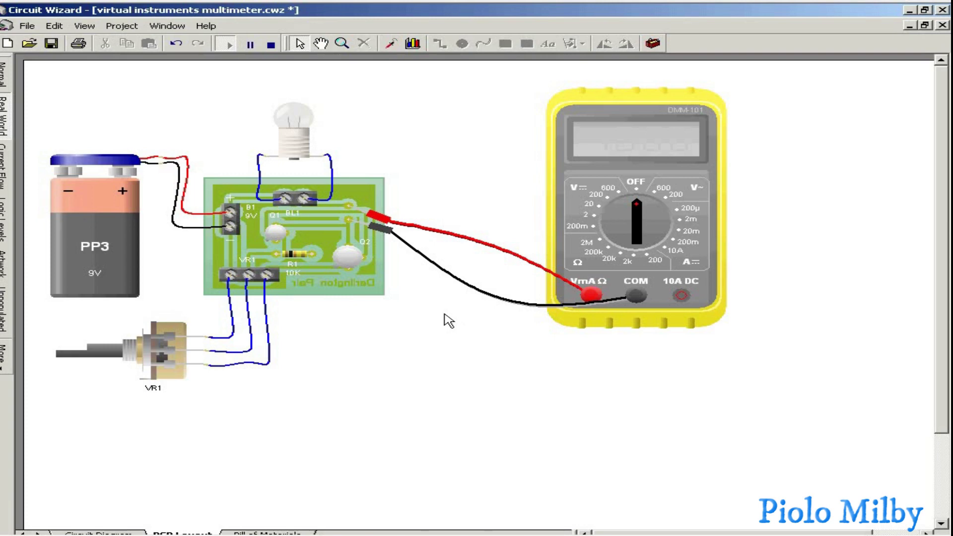
click(271, 45)
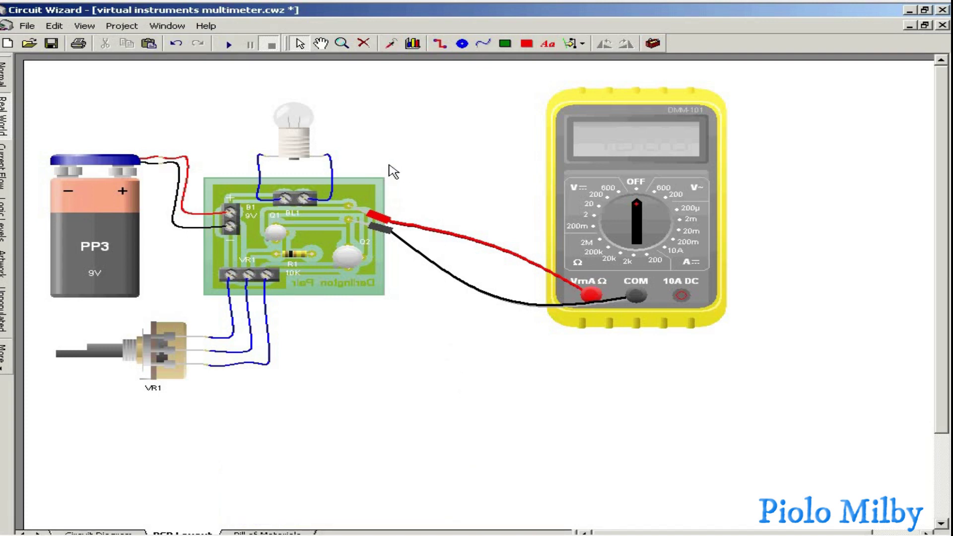
Drop a voltage probe on Q2's collector pin and run the simulation to graph its voltage
click(390, 43)
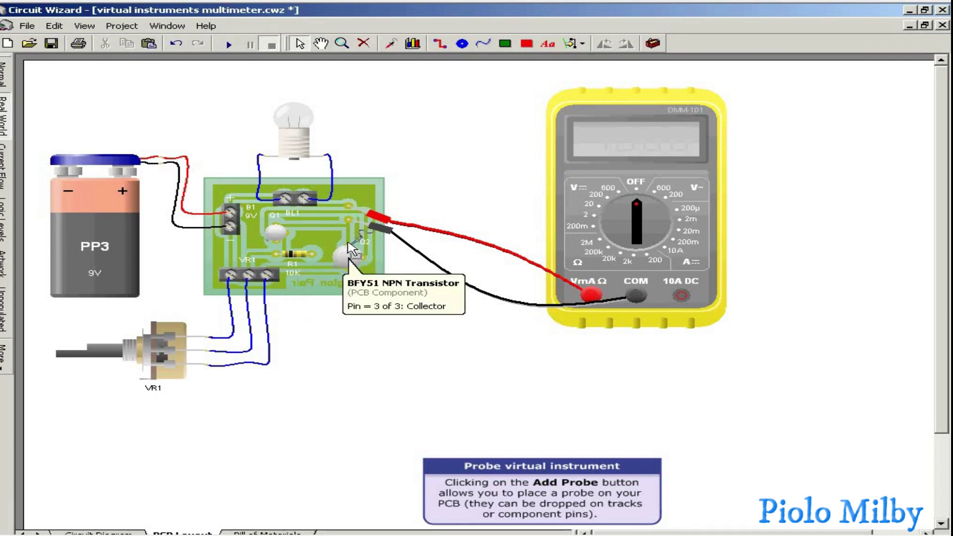
click(350, 243)
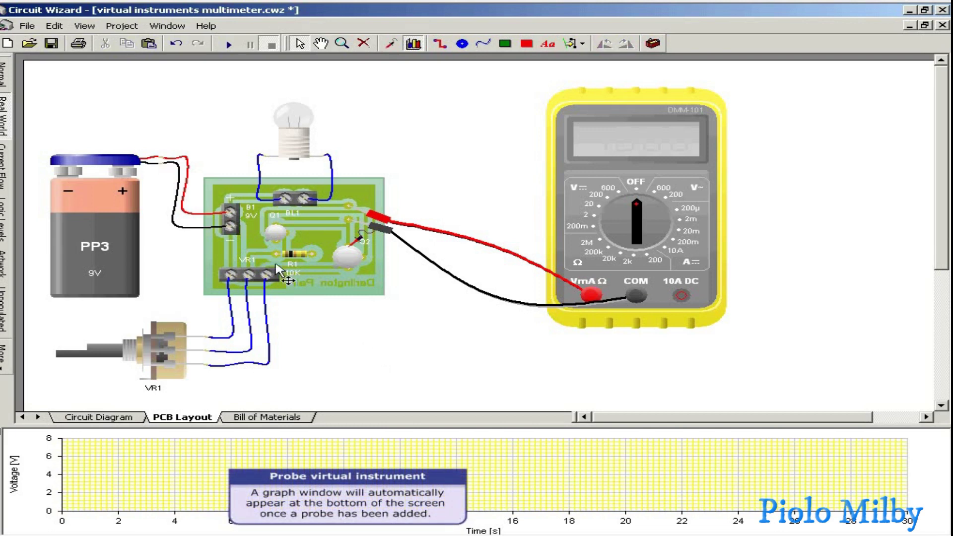
click(229, 46)
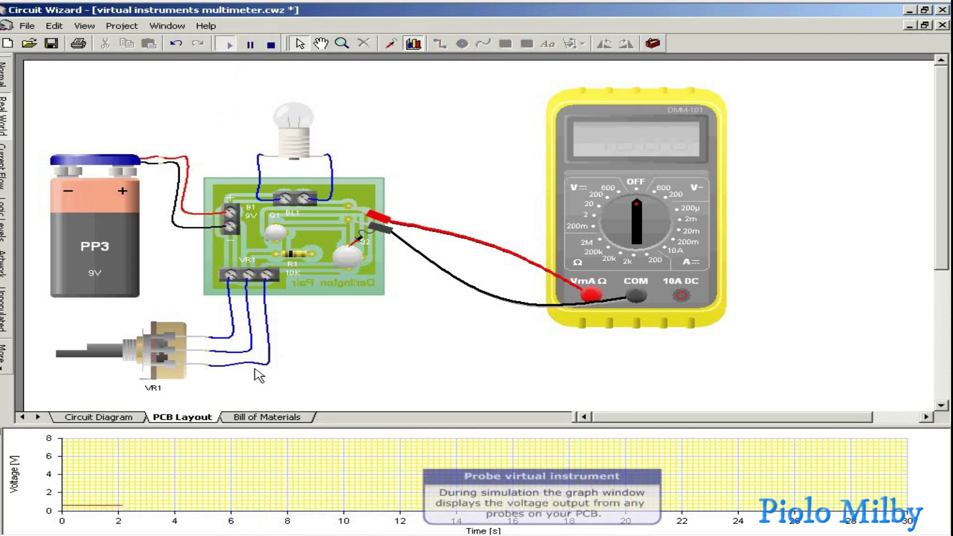
click(116, 354)
Turn the potentiometer down toward 0 while watching the probe graph
mouse_move(187, 251)
mouse_down()
mouse_move(181, 262)
mouse_move(189, 243)
mouse_move(189, 263)
mouse_move(200, 243)
mouse_move(187, 261)
mouse_up()
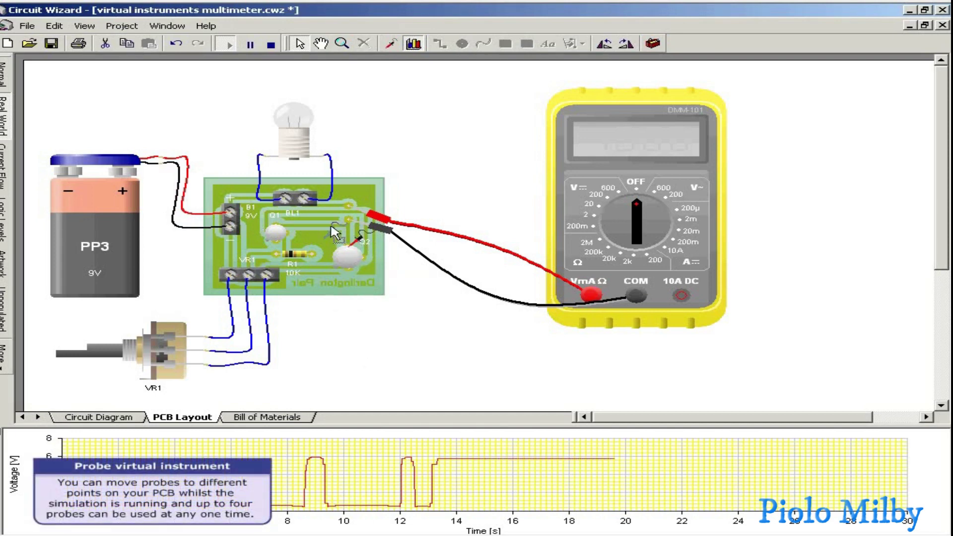
mouse_move(322, 245)
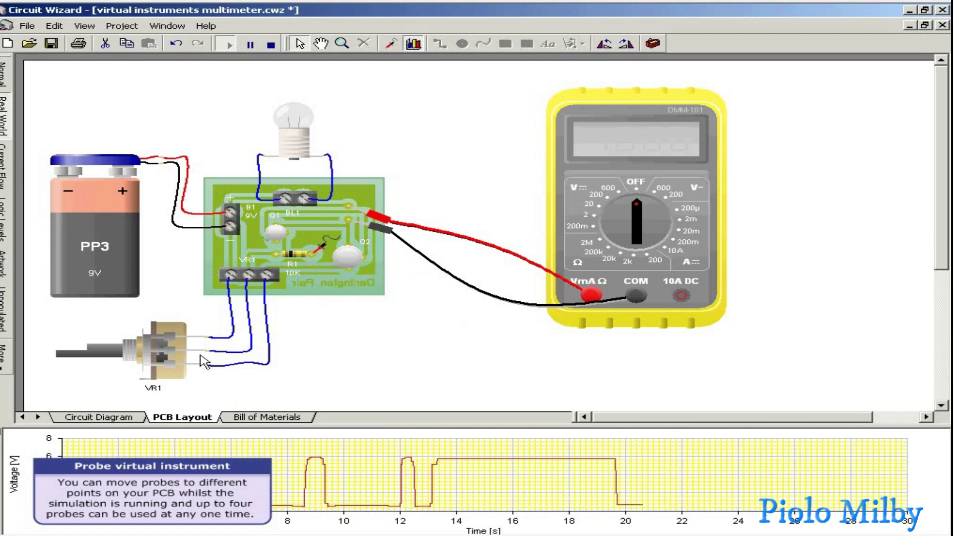
mouse_move(98, 358)
mouse_move(182, 259)
mouse_down()
mouse_move(186, 244)
mouse_move(190, 272)
mouse_up()
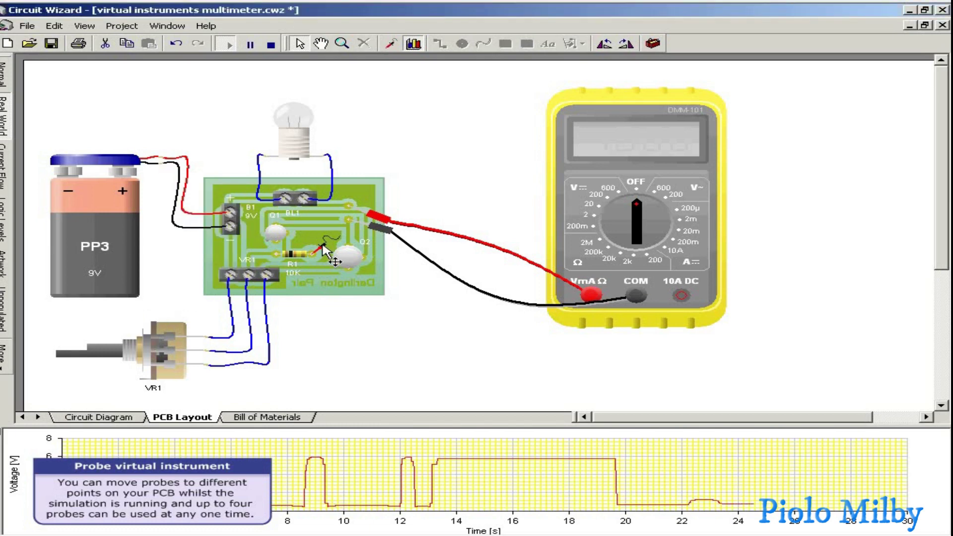
Move the first probe onto Q1's base, add a second on Q2's base, then turn VR1
mouse_move(279, 245)
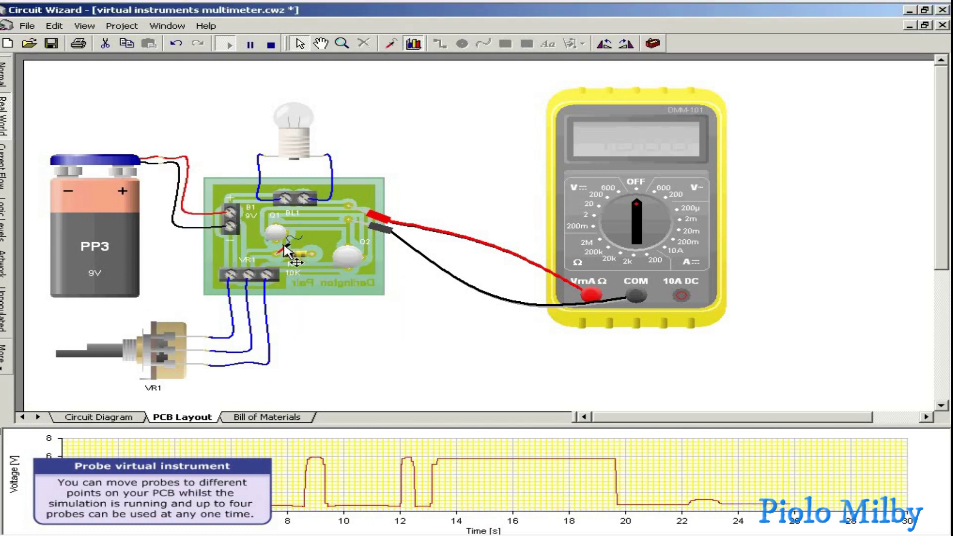
drag(287, 250, 295, 224)
click(391, 46)
mouse_move(366, 248)
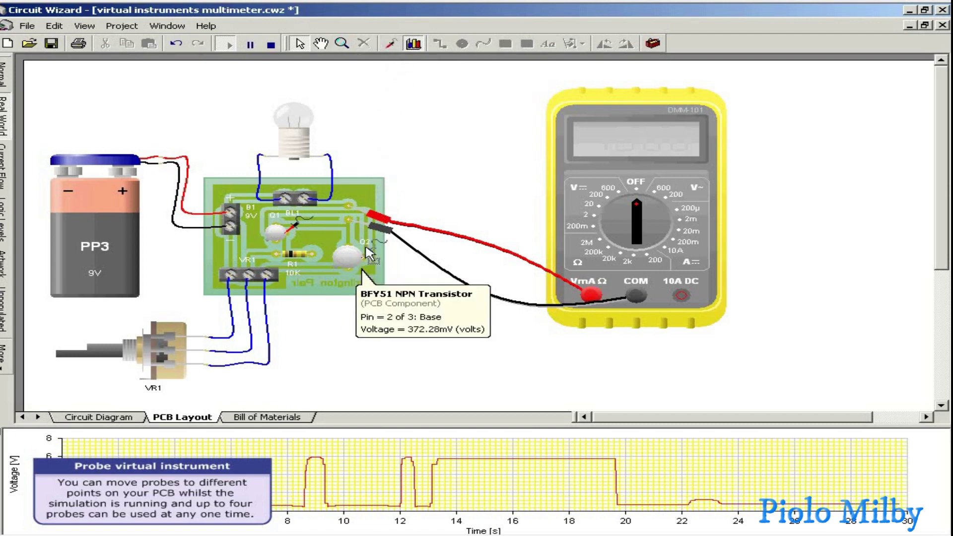
click(363, 241)
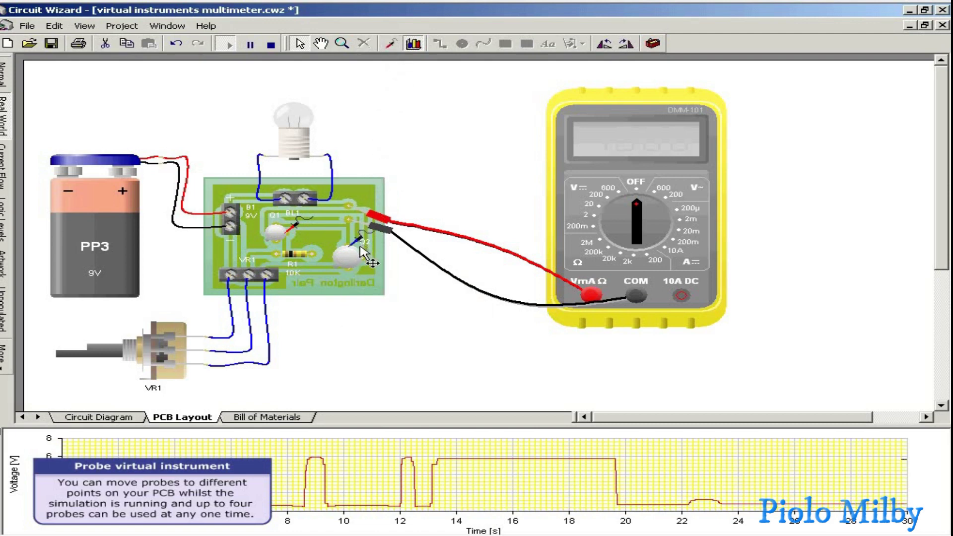
click(110, 355)
mouse_move(189, 260)
mouse_down()
mouse_move(190, 238)
mouse_move(207, 271)
mouse_move(191, 248)
mouse_move(201, 256)
mouse_up()
Enable Auto Pause on the probe graph and choose Clear Results to empty it
click(395, 354)
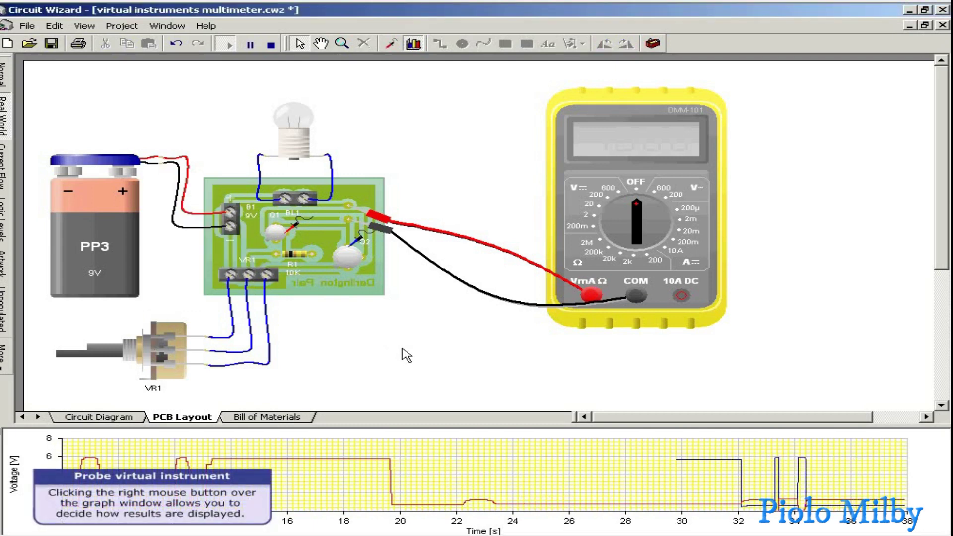
right_click(404, 461)
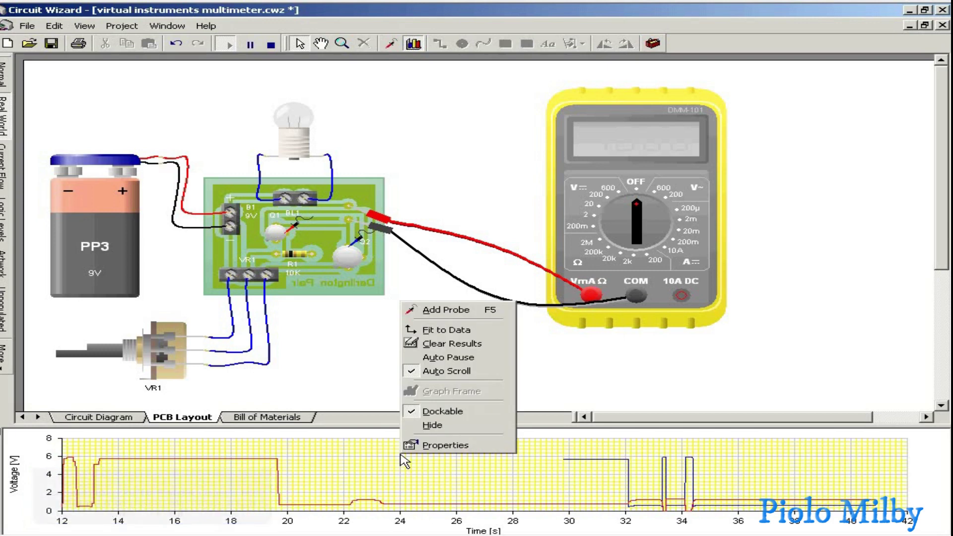
click(433, 357)
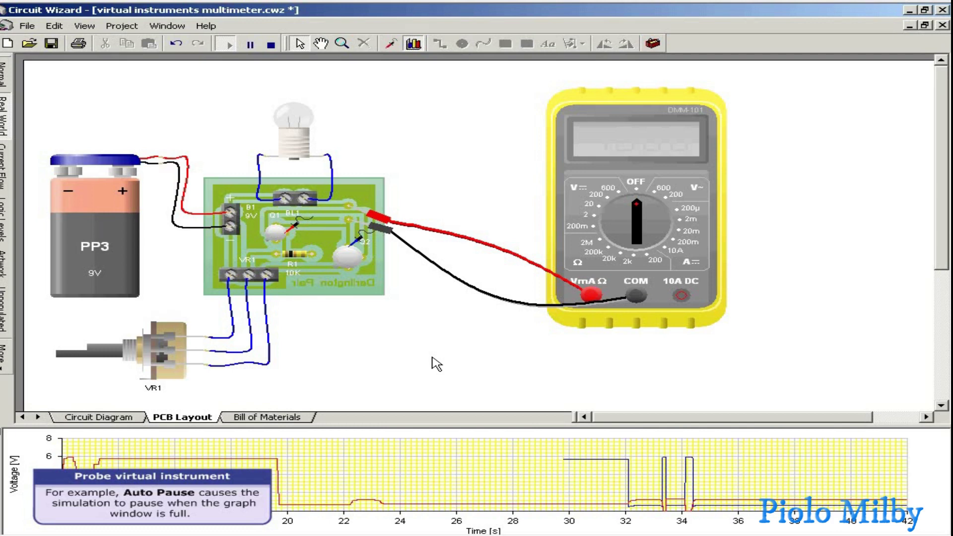
right_click(420, 462)
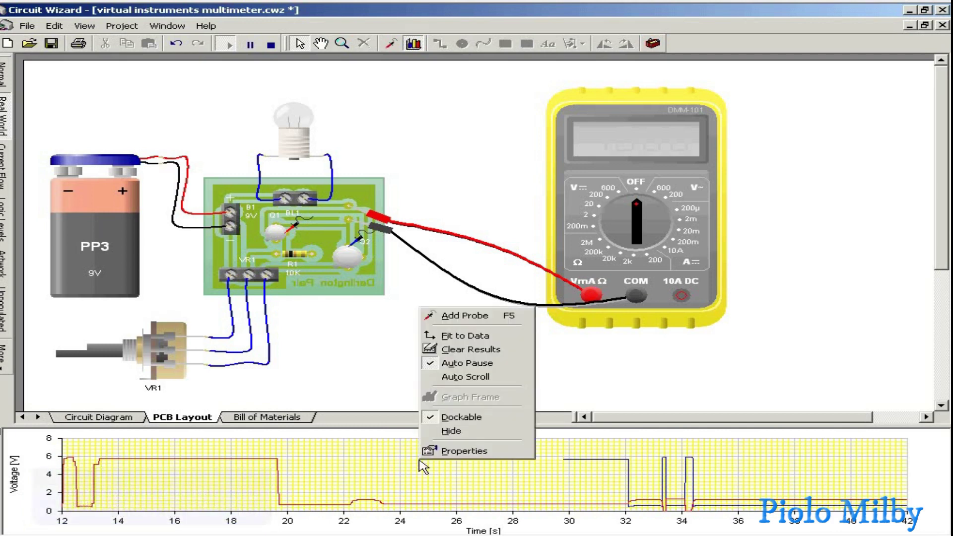
click(449, 349)
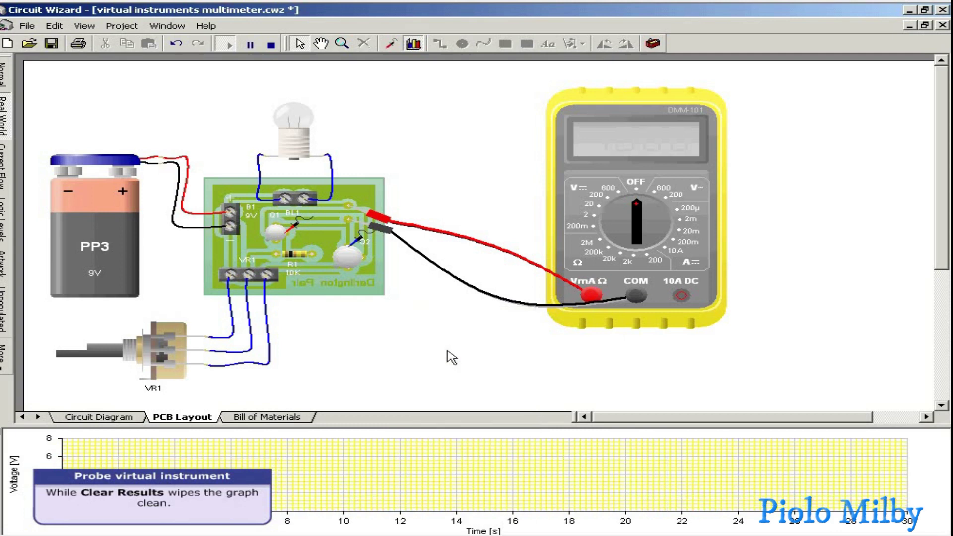
Stop the simulation and open the Gallery beside the Darlington circuit diagram
click(270, 44)
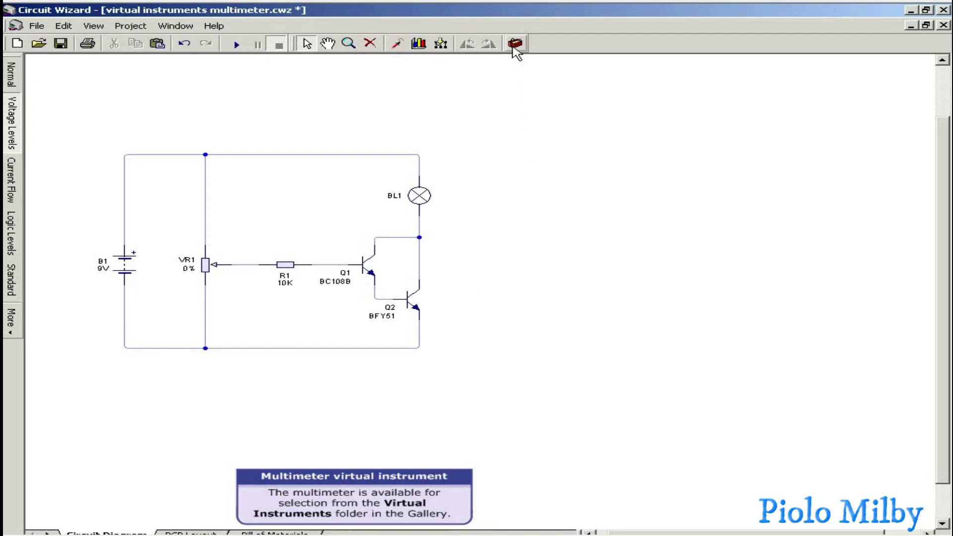
click(515, 44)
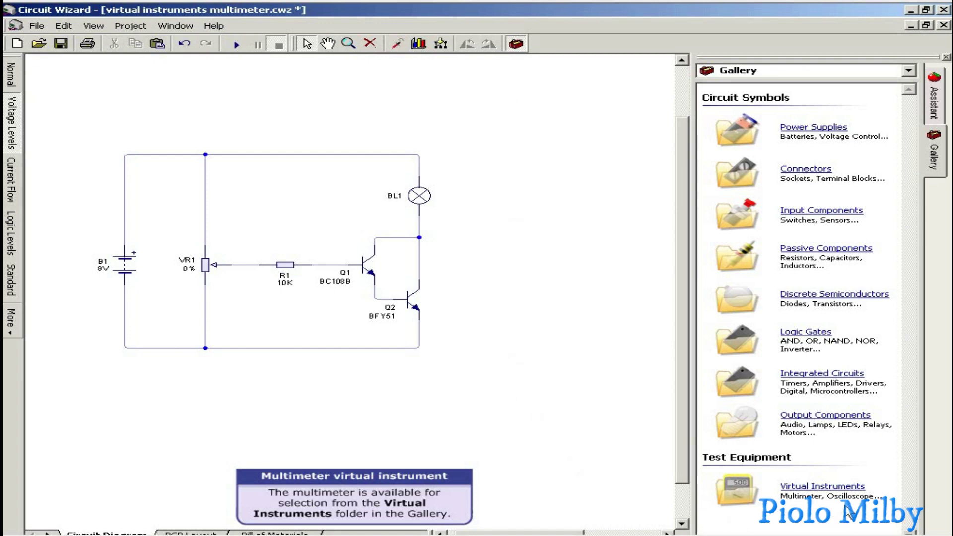
Place a Digital Multimeter from Virtual Instruments onto the schematic
click(849, 490)
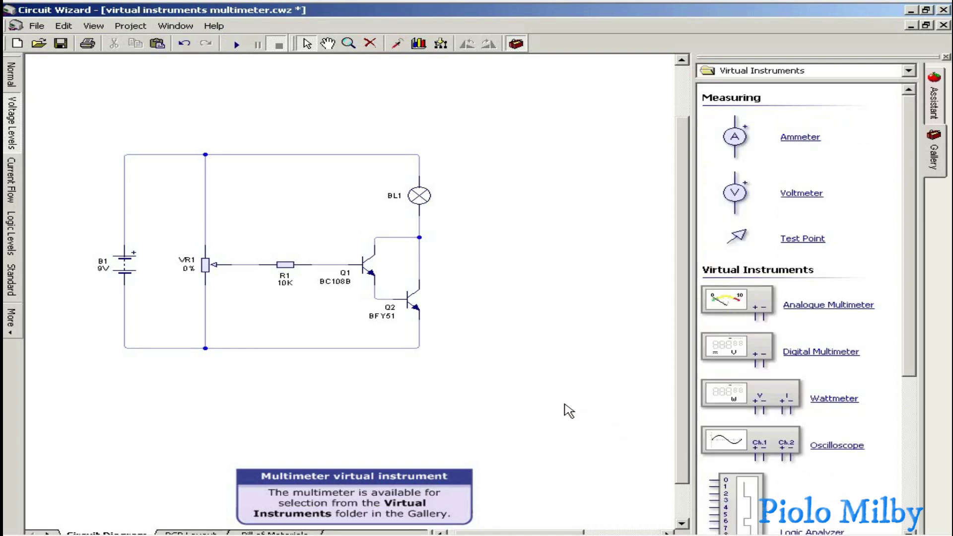
drag(762, 348, 499, 132)
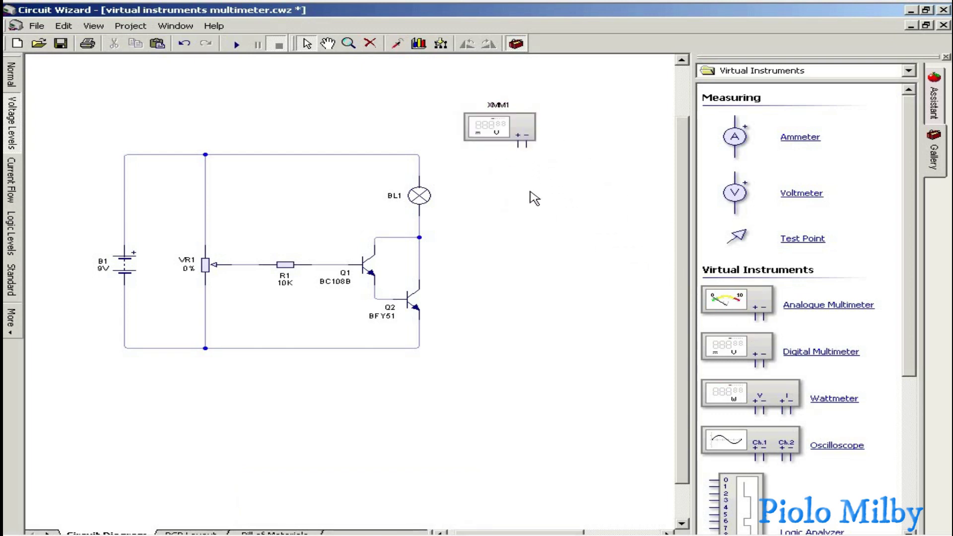
click(517, 43)
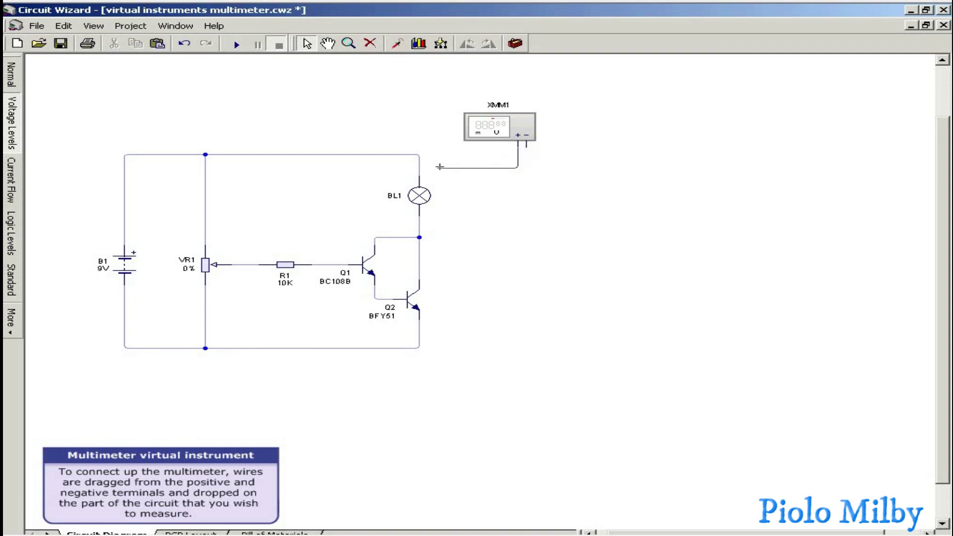
Wire the meter's + terminal to BL1's top pin and − terminal to BL1's bottom pin
drag(422, 169, 419, 175)
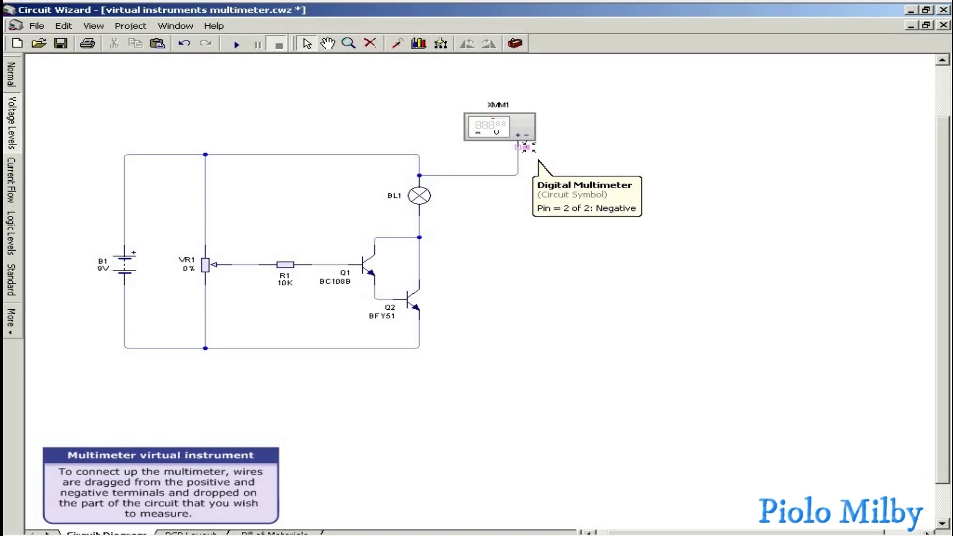
drag(527, 147, 488, 215)
drag(427, 217, 419, 216)
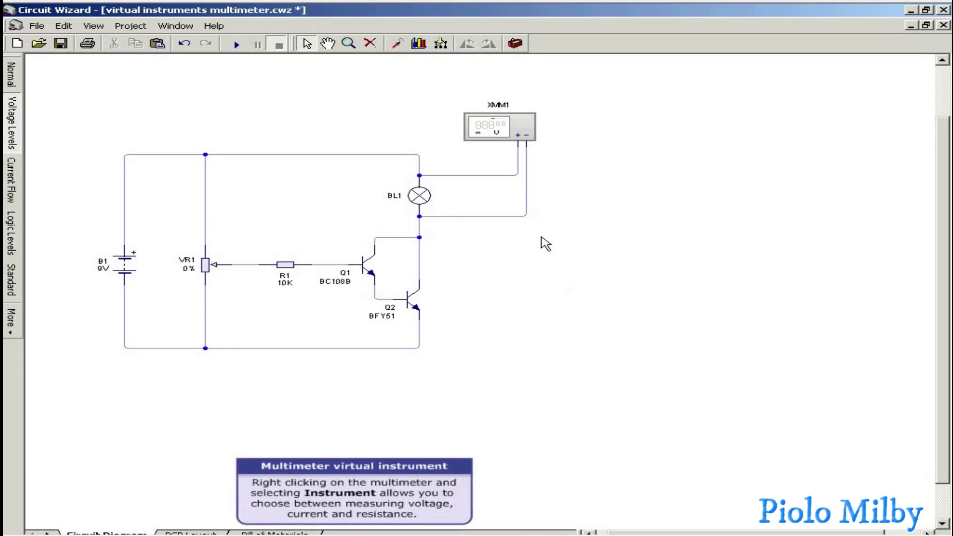
right_click(523, 130)
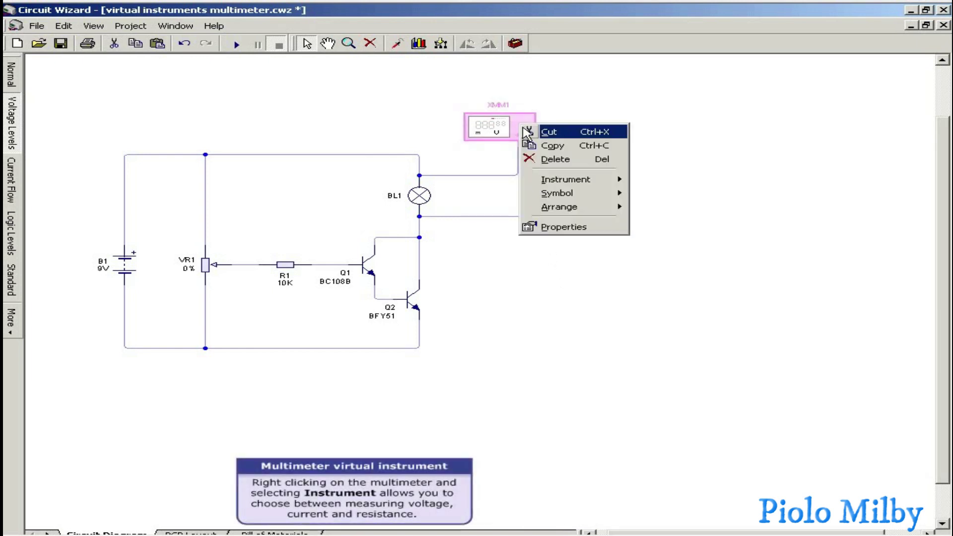
mouse_move(544, 181)
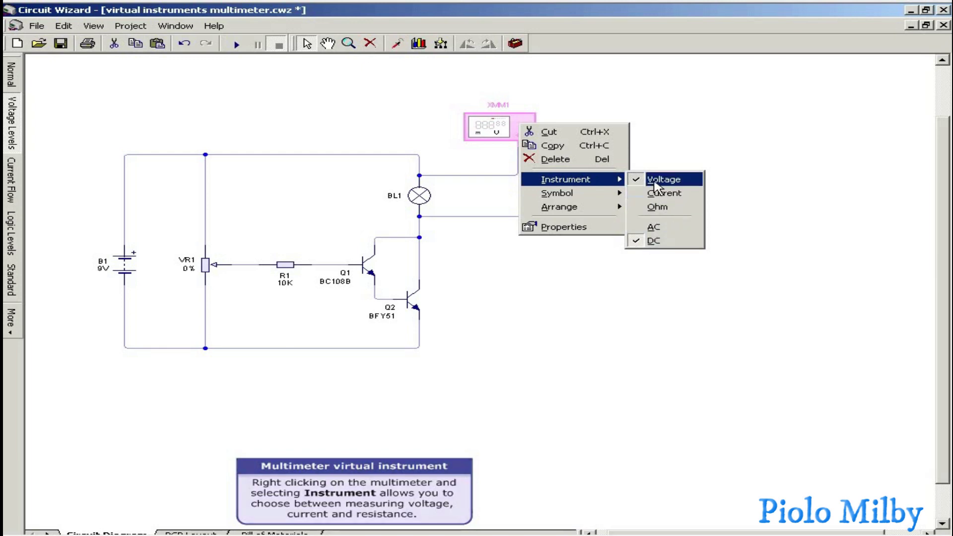
click(657, 180)
click(616, 234)
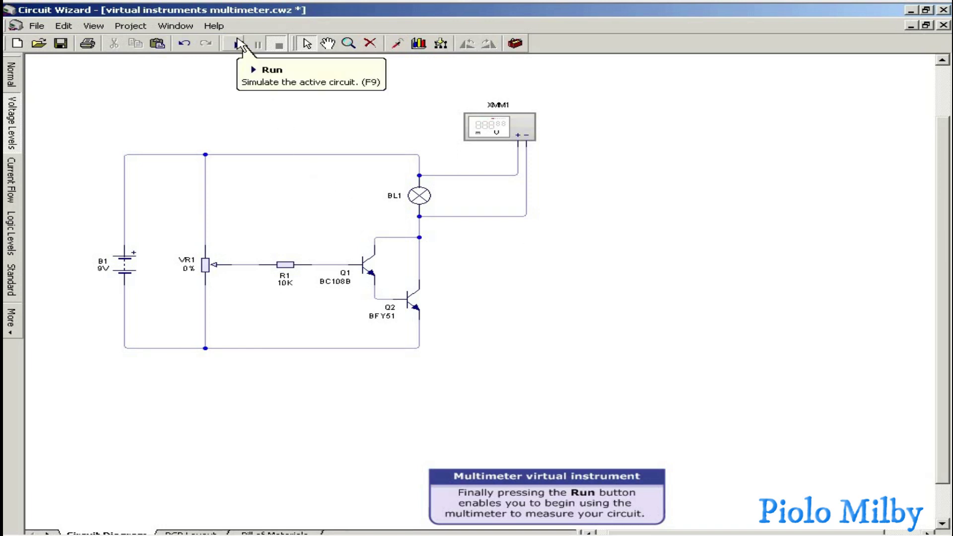
Run the simulation and turn VR1 up to about 37% to light the lamp
click(239, 45)
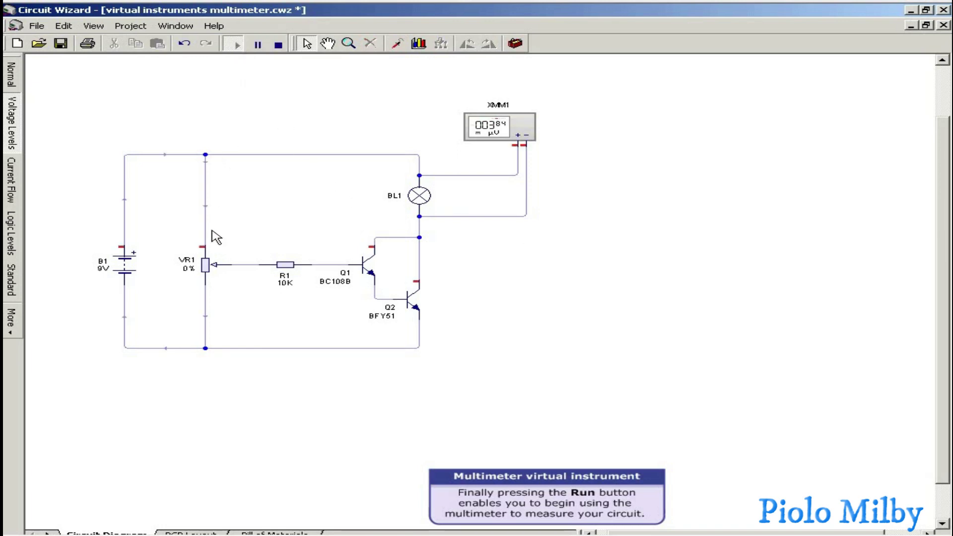
click(208, 267)
drag(232, 428, 254, 409)
Switch to current-flow view, set VR1 to about 32%, then stop the simulation
click(11, 181)
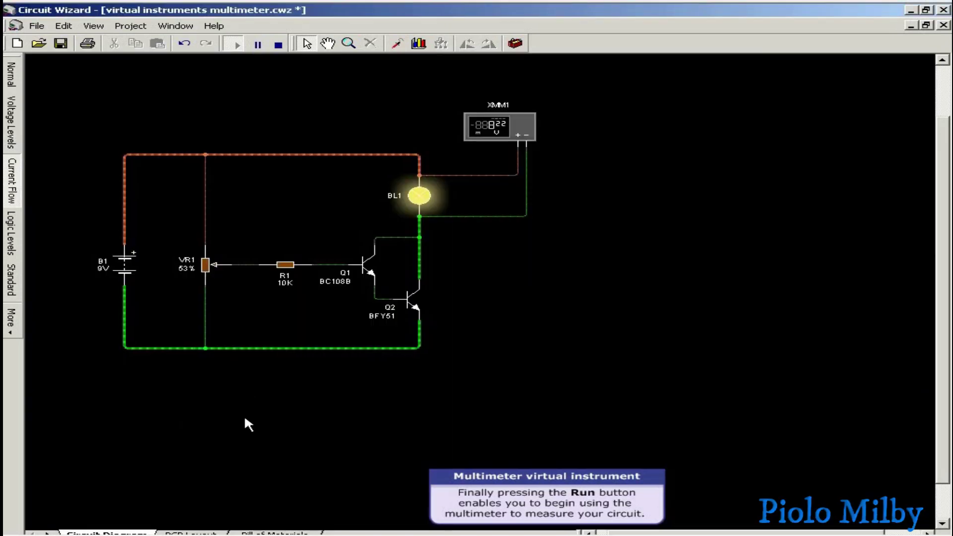
click(205, 264)
mouse_move(230, 421)
mouse_down()
mouse_move(234, 411)
mouse_move(229, 433)
mouse_move(237, 408)
mouse_move(269, 416)
mouse_move(260, 406)
mouse_move(238, 418)
mouse_move(231, 437)
mouse_move(239, 413)
mouse_up()
click(335, 413)
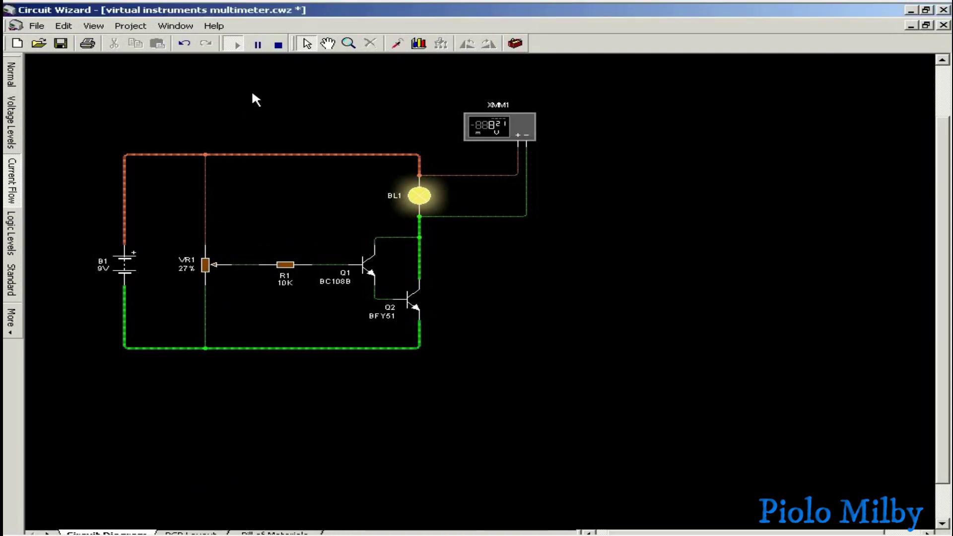
click(279, 44)
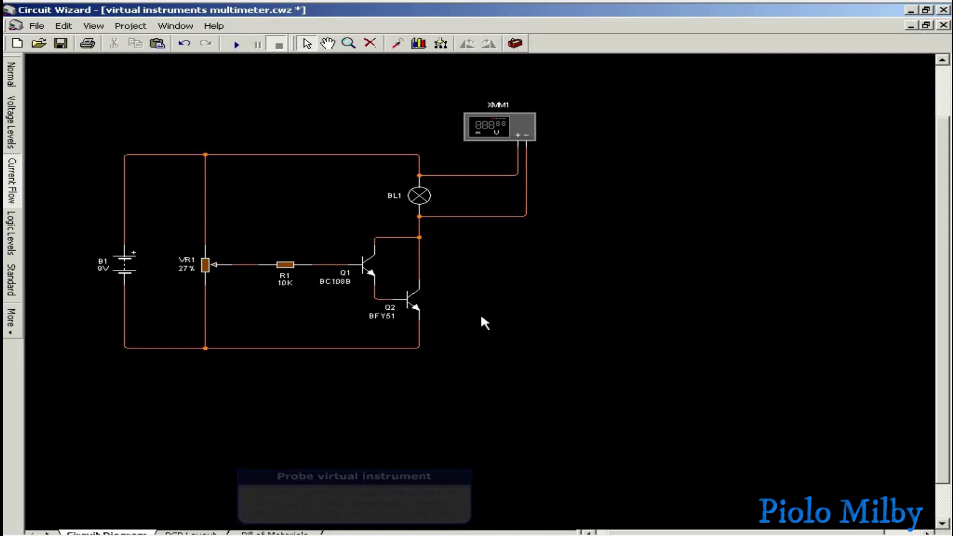
Place a voltage probe on Q2's collector pin, opening an empty voltage-versus-time graph
click(397, 44)
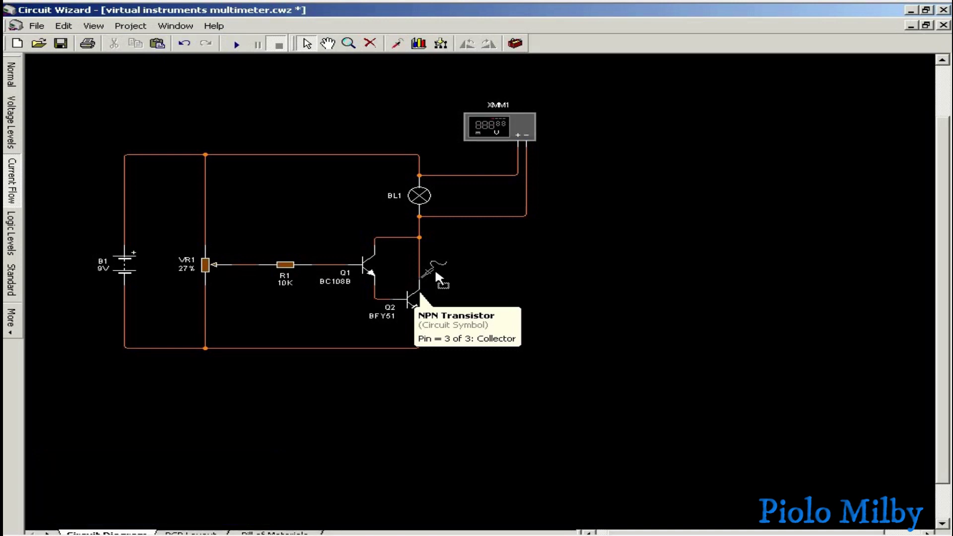
click(436, 272)
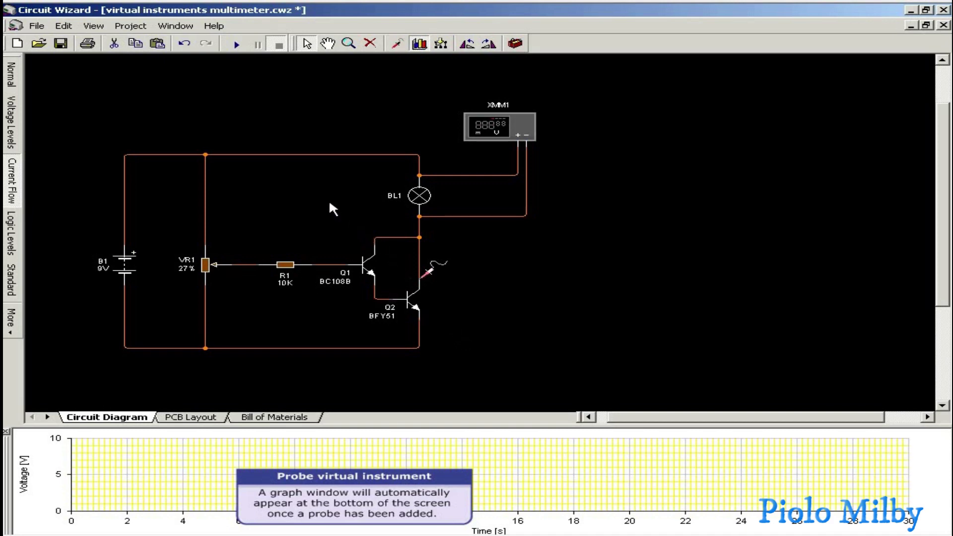
Run the simulation and sweep VR1 through about 36%, 44% and 35%
click(241, 46)
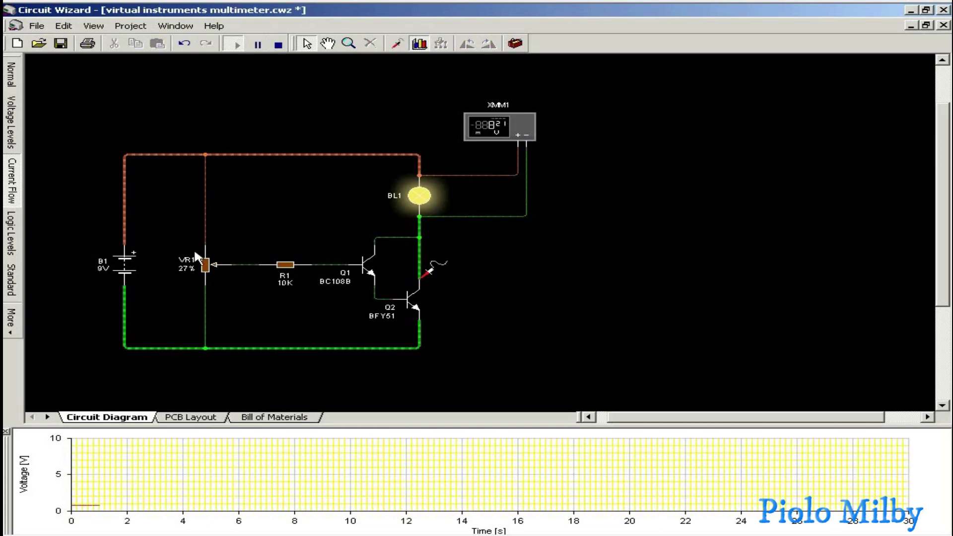
click(205, 265)
mouse_move(234, 412)
mouse_down()
mouse_move(247, 400)
mouse_move(263, 404)
mouse_move(238, 427)
mouse_move(249, 404)
mouse_up()
drag(273, 375, 182, 147)
drag(157, 179, 181, 161)
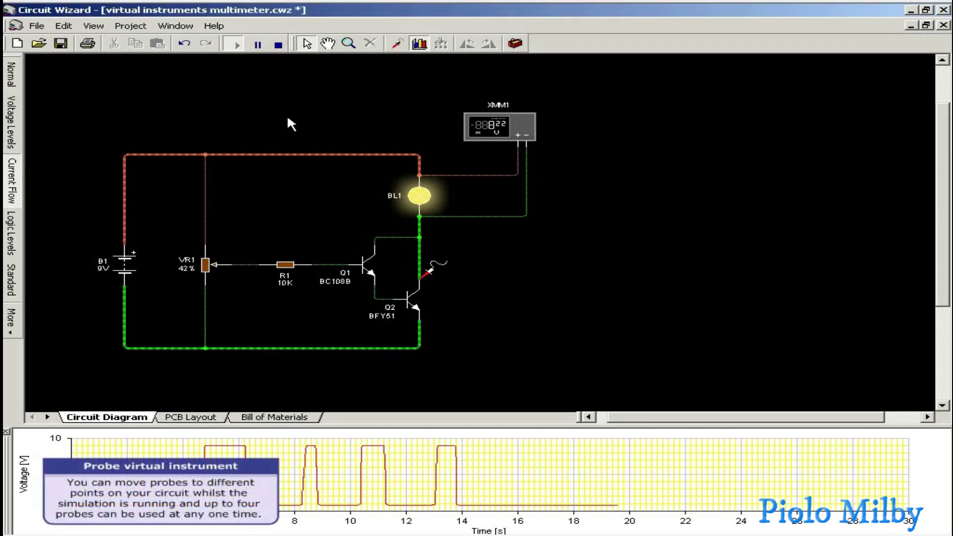
Move the probe to the R1–Q1 wire, then onto VR1's wiper, turning VR1 from 100% down to about 4%
drag(432, 276, 334, 258)
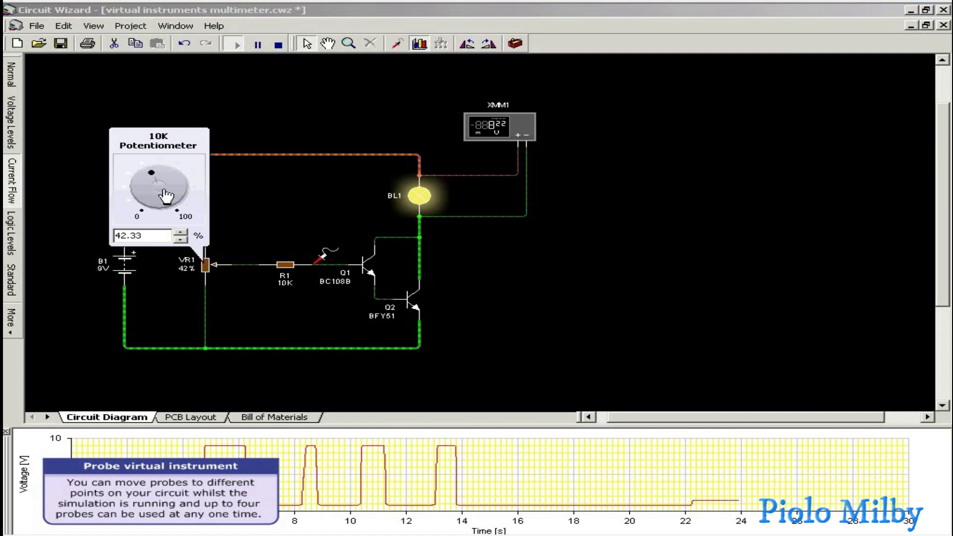
drag(152, 178, 191, 195)
click(317, 257)
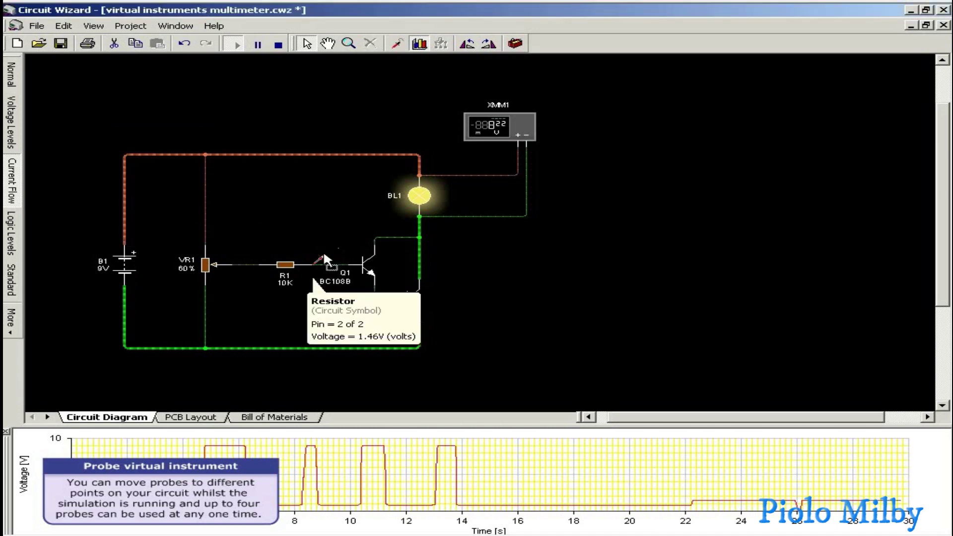
drag(317, 259, 246, 252)
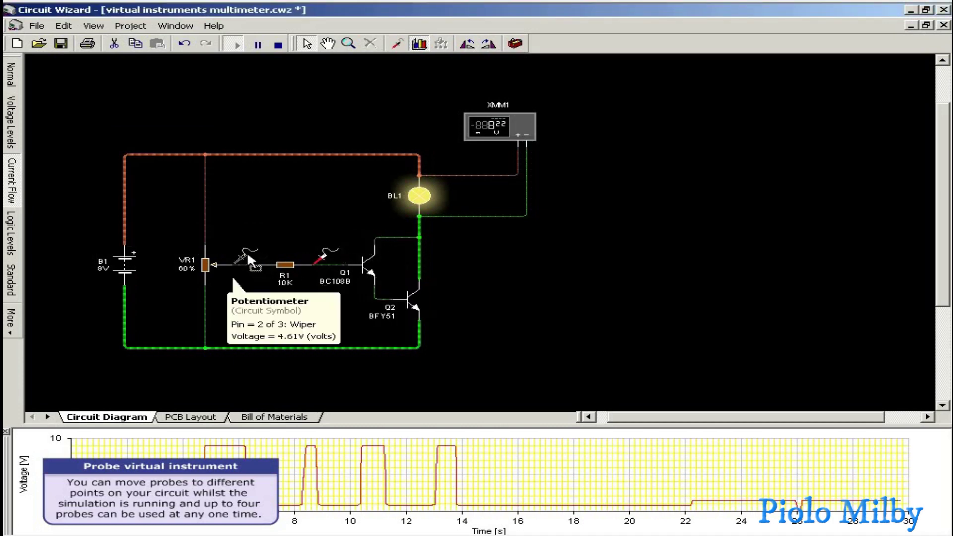
click(205, 266)
drag(168, 177, 135, 206)
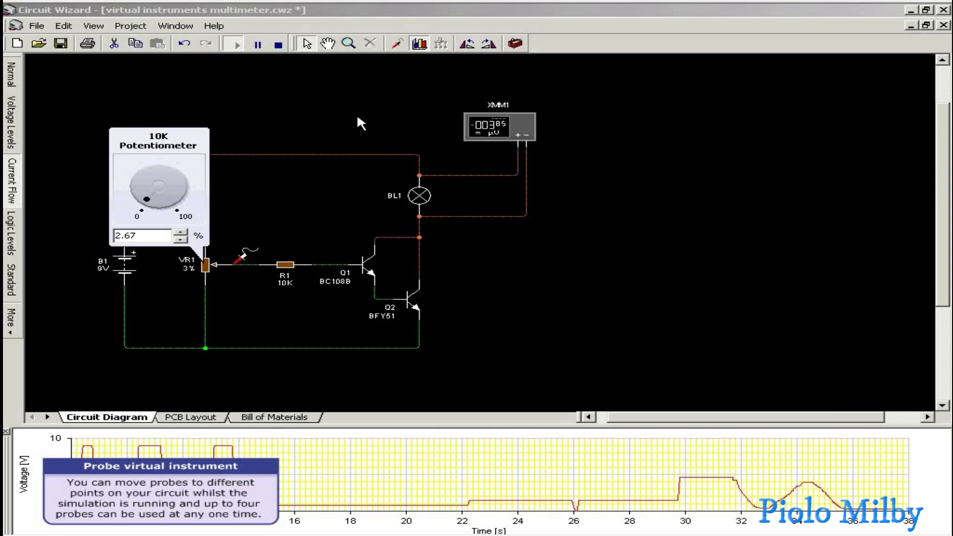
Add a second probe on Q2's collector and turn VR1 to about 40% to relight BL1
click(399, 44)
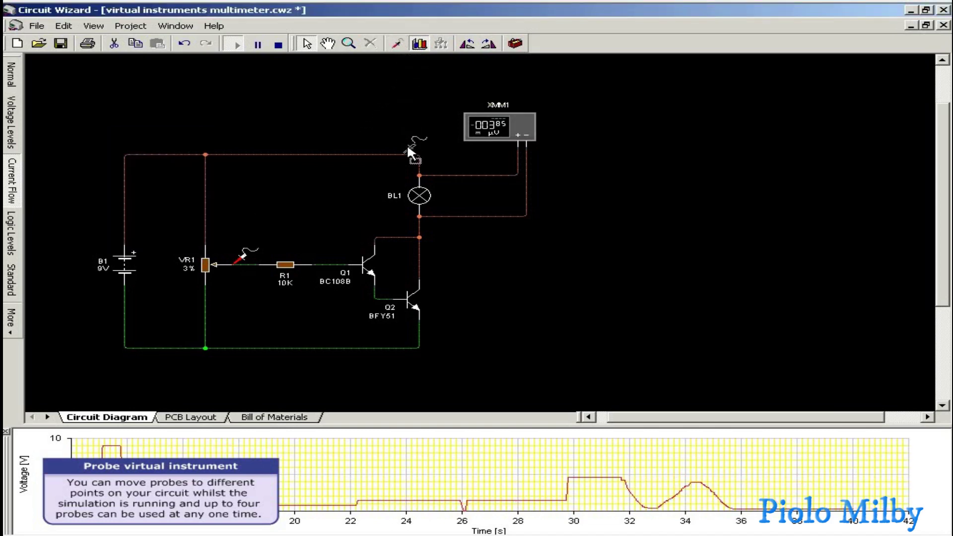
click(422, 267)
mouse_move(214, 272)
drag(155, 219, 152, 179)
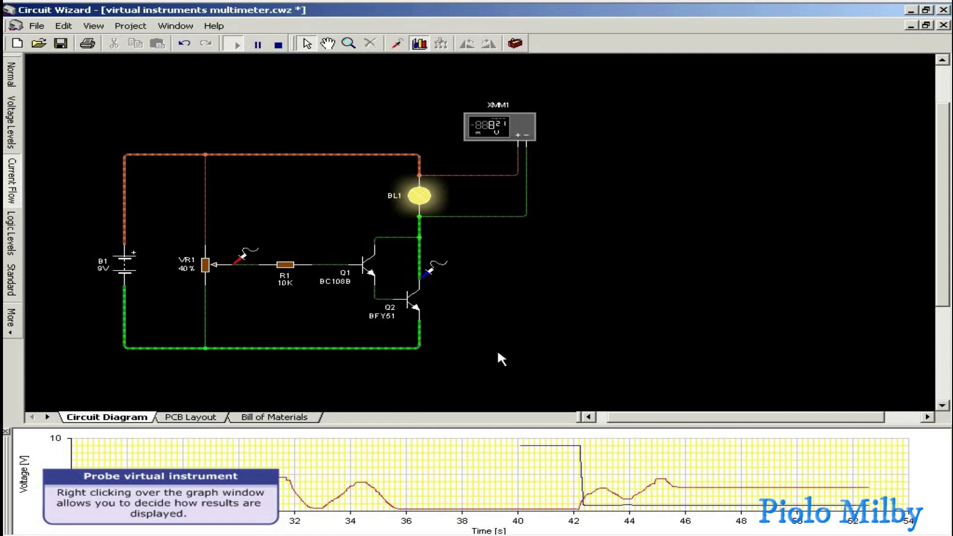
Turn on Auto Pause in the graph window's context menu
right_click(430, 448)
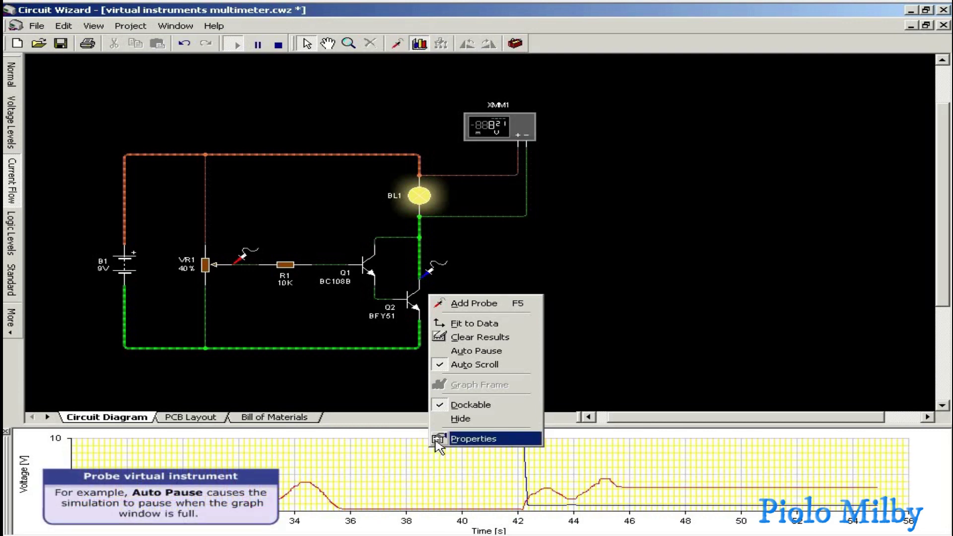
click(478, 350)
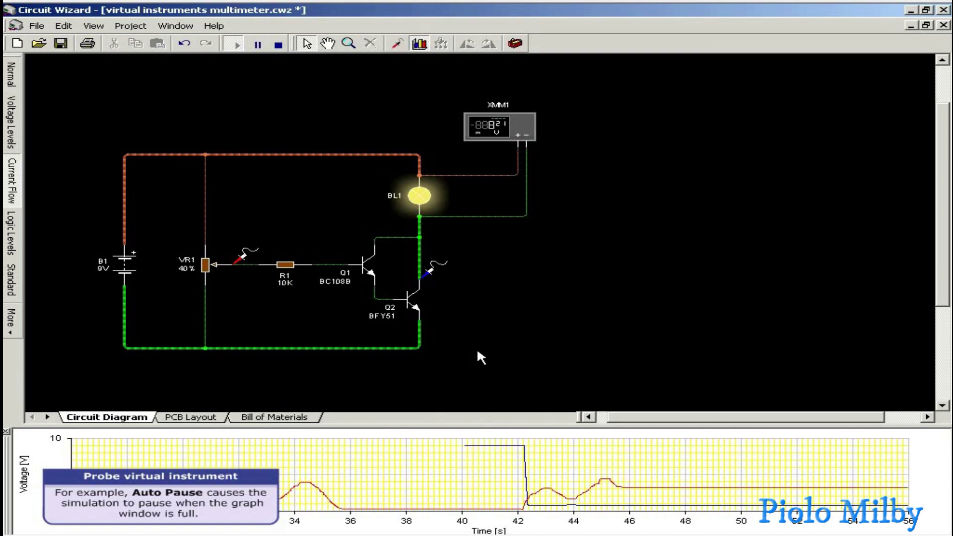